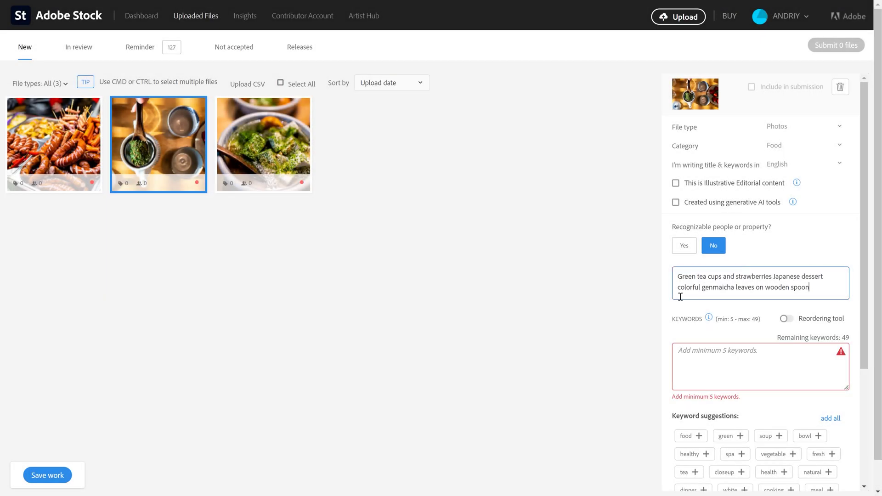
Paste the green tea photo's keywords, then the tofu soup photo's title and keywords
{"action": "left_click", "coordinate": [706, 353]}
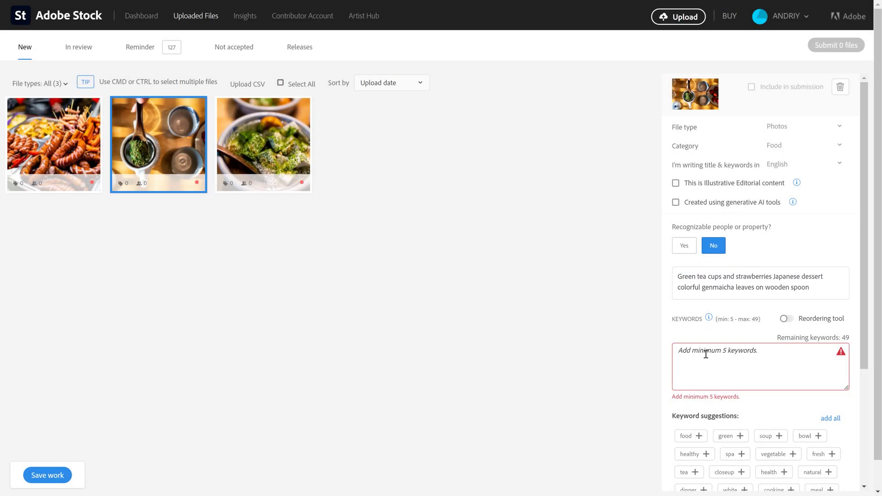
{"action": "key", "text": "ctrl+v"}
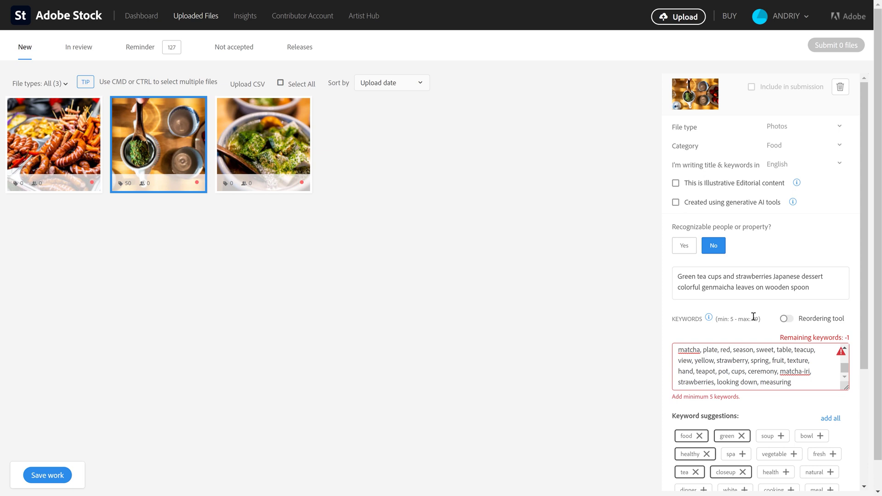
{"action": "left_click", "coordinate": [263, 145]}
{"action": "left_click", "coordinate": [787, 270]}
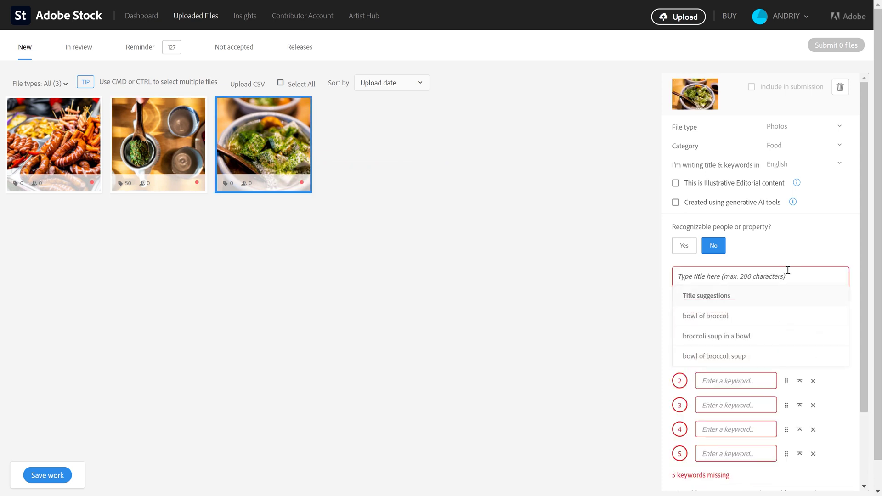
{"action": "type", "text": "Traditional Japanese bowl with spring vegetable soup dish of cubed tofu in soy sauce"}
{"action": "left_click", "coordinate": [754, 327]}
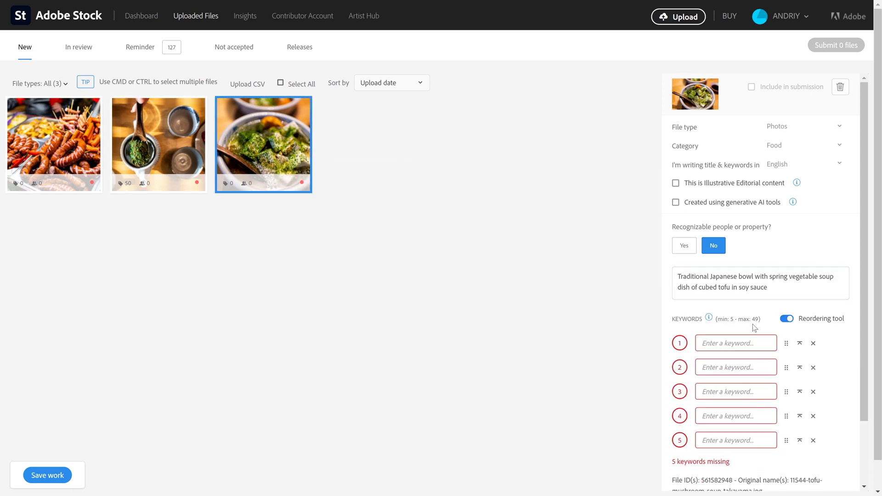
{"action": "left_click", "coordinate": [786, 318]}
{"action": "left_click", "coordinate": [698, 357]}
{"action": "key", "text": "ctrl+v"}
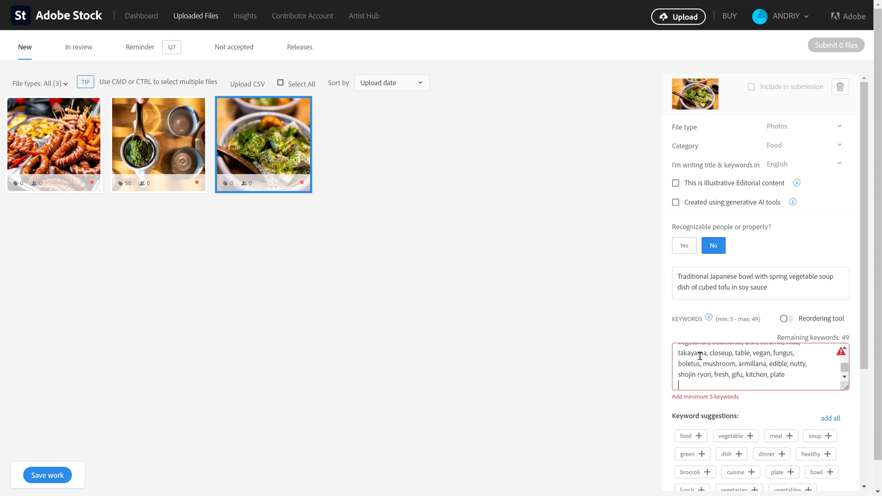
Paste the sausage photo's title into its title field
{"action": "left_click", "coordinate": [48, 136]}
{"action": "left_click", "coordinate": [759, 279]}
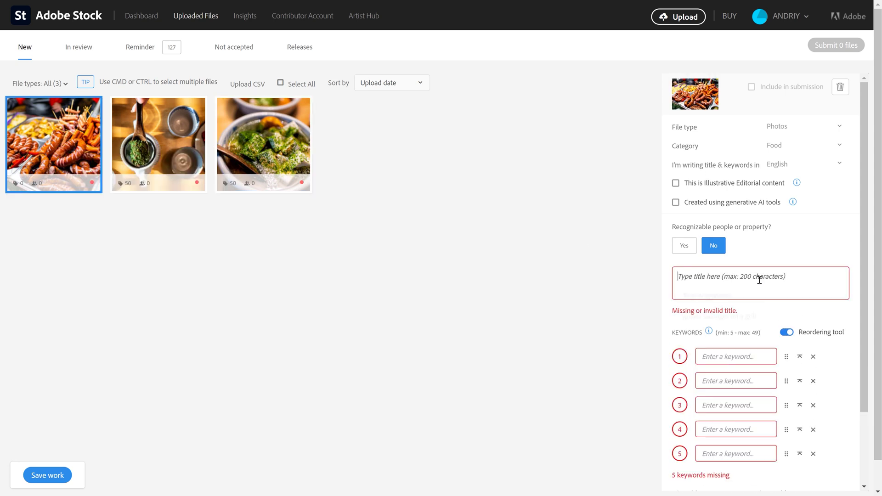
{"action": "type", "text": "Lviv, Ukraine Christmas winter market display with traditional salami smoked sausages"}
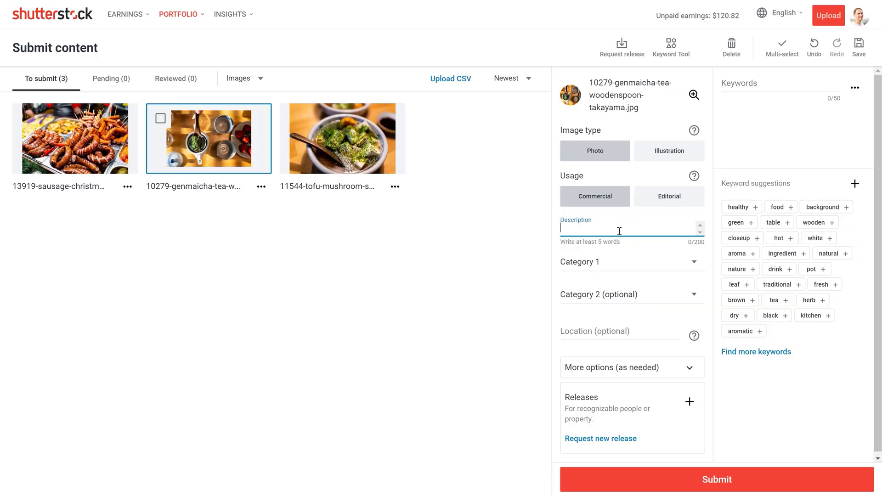
Remove the genmaicha description's trailing blank line and begin its keyword list
{"action": "key", "text": "BackSpace"}
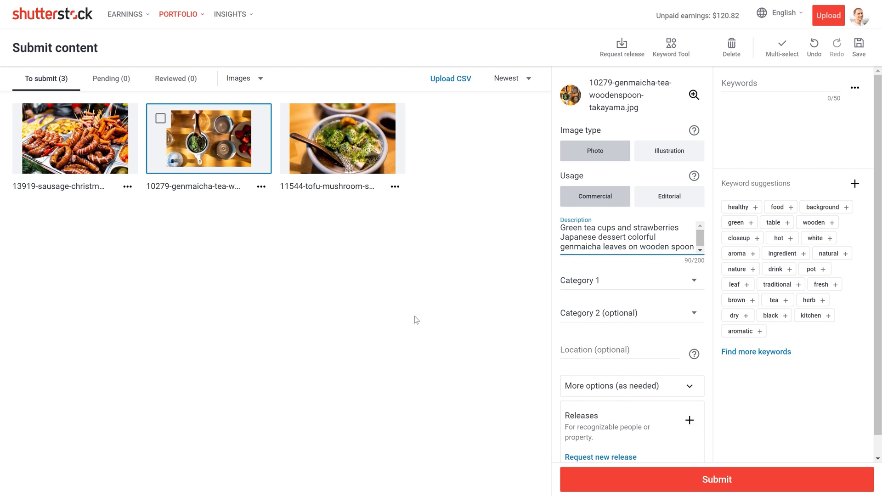
{"action": "left_click", "coordinate": [734, 86]}
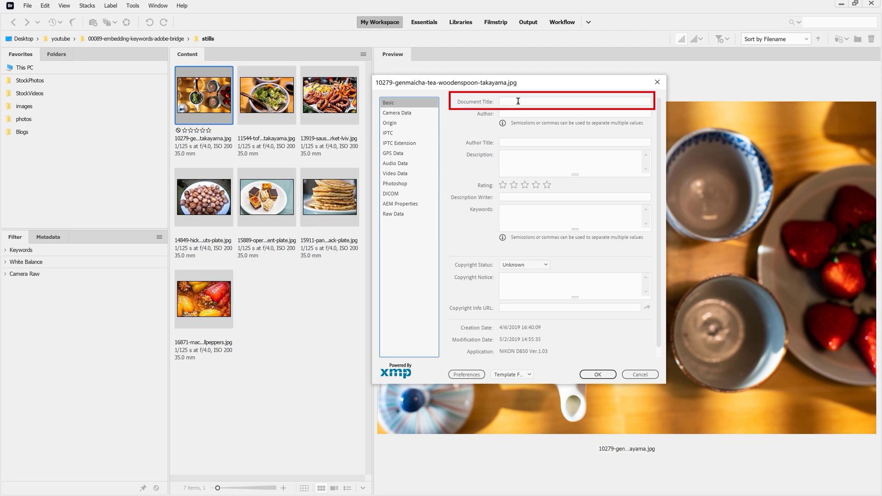
Put the cursor in the genmaicha photo's Document Title field on the Basic tab
{"action": "left_click", "coordinate": [518, 100]}
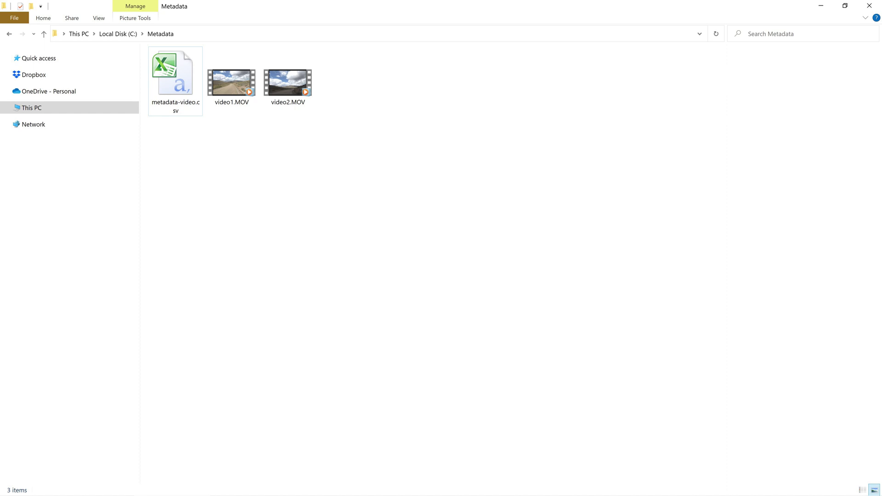
Copy the paths of video1.MOV and video2.MOV and paste them into cells A2:A3
{"action": "left_click_drag", "start_coordinate": [318, 147], "coordinate": [229, 85]}
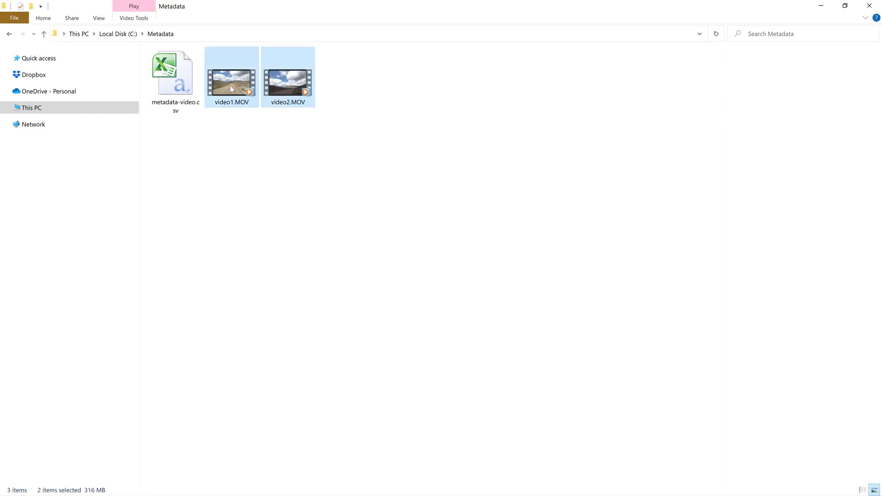
{"action": "left_click", "coordinate": [45, 19]}
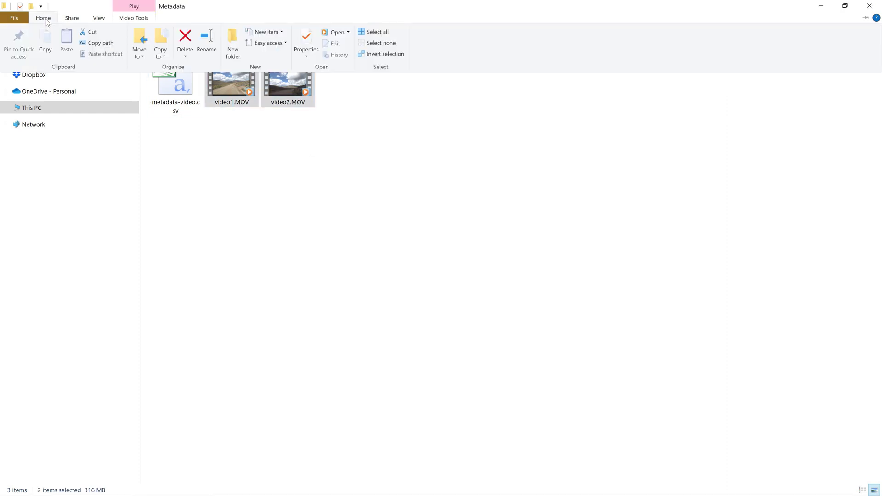
{"action": "left_click", "coordinate": [100, 44]}
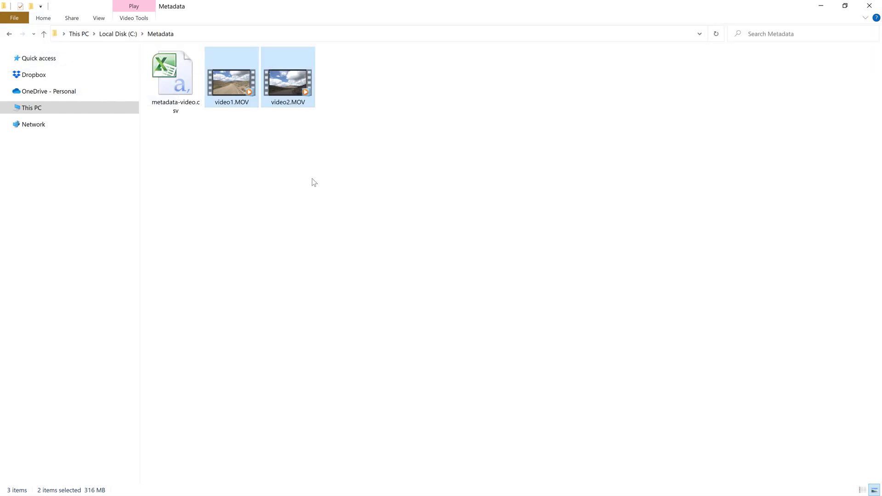
{"action": "key", "text": "ctrl+v"}
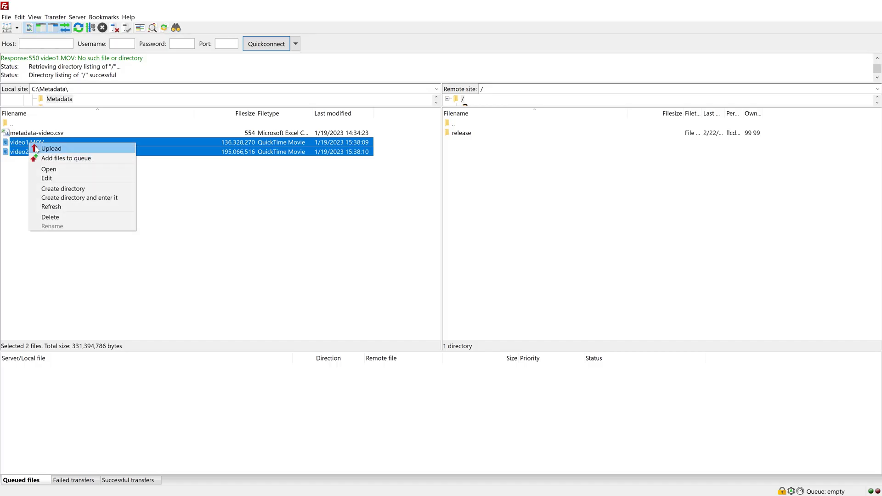
Upload both videos and check their embedded titles and keywords
{"action": "left_click", "coordinate": [41, 149]}
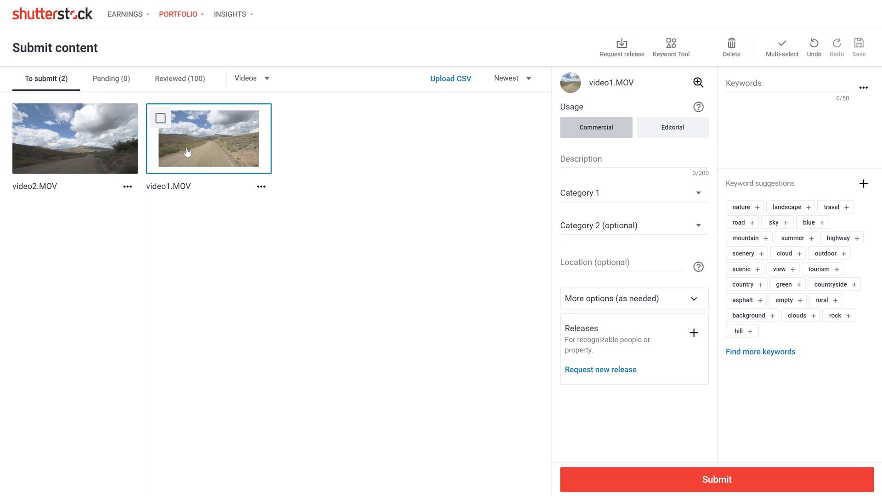
{"action": "left_click", "coordinate": [81, 146]}
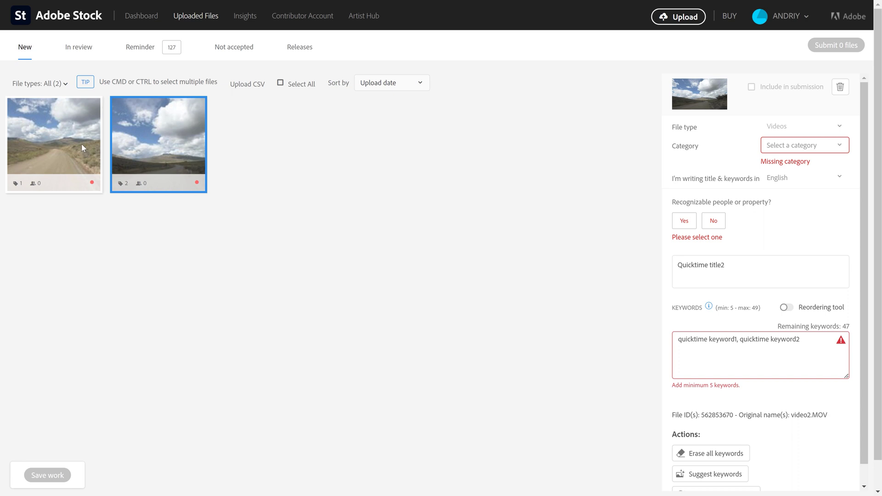
{"action": "left_click", "coordinate": [82, 145]}
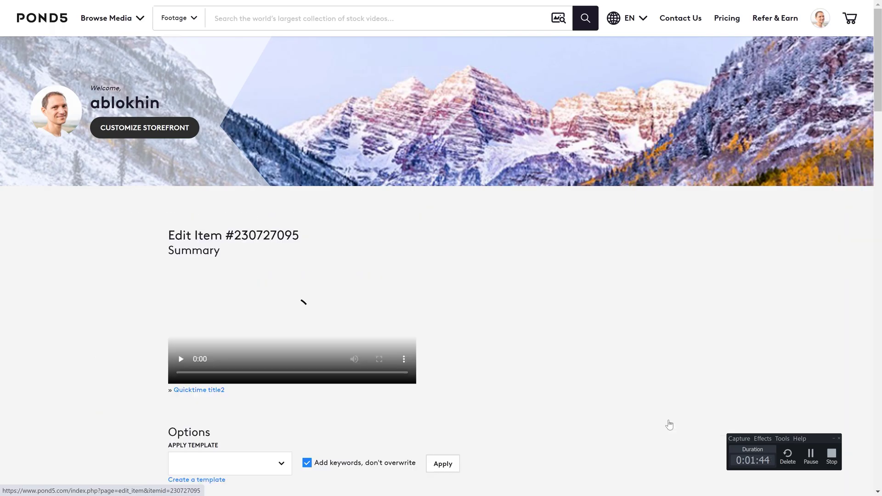
{"action": "scroll", "coordinate": [625, 364], "scroll_direction": "down", "scroll_amount": 5}
{"action": "scroll", "coordinate": [625, 363], "scroll_direction": "down", "scroll_amount": 2}
{"action": "scroll", "coordinate": [625, 363], "scroll_direction": "down", "scroll_amount": 10}
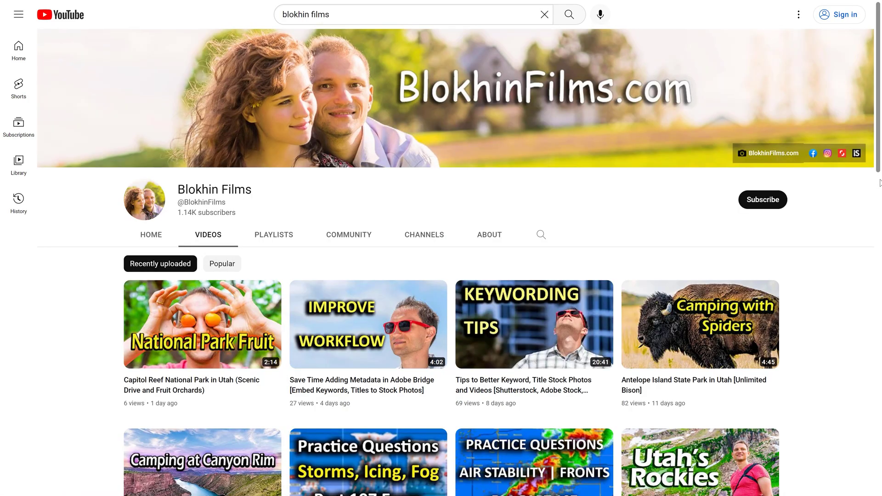
{"action": "scroll", "coordinate": [441, 275], "scroll_direction": "down", "scroll_amount": 2}
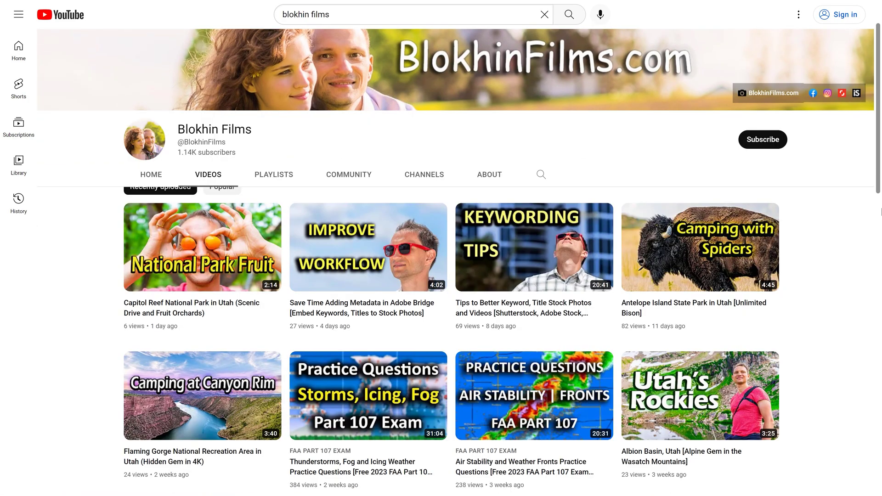
{"action": "scroll", "coordinate": [881, 237], "scroll_direction": "down", "scroll_amount": 3}
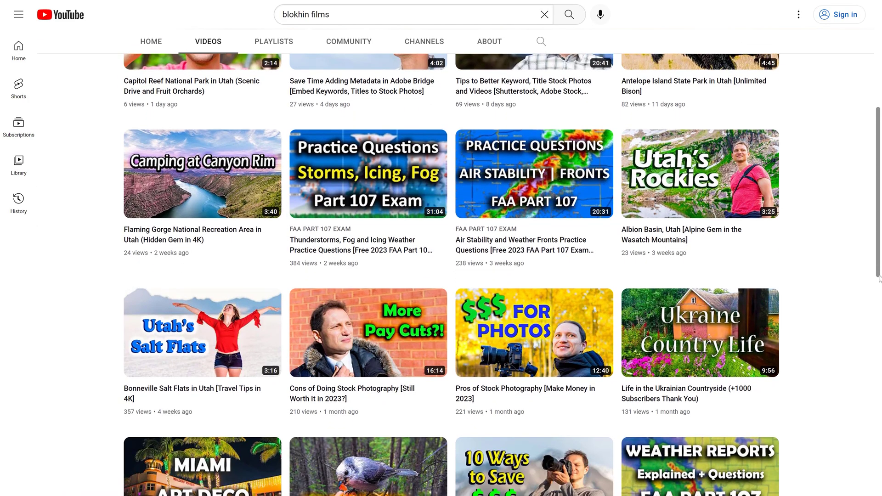
{"action": "left_click_drag", "start_coordinate": [879, 278], "coordinate": [866, 421]}
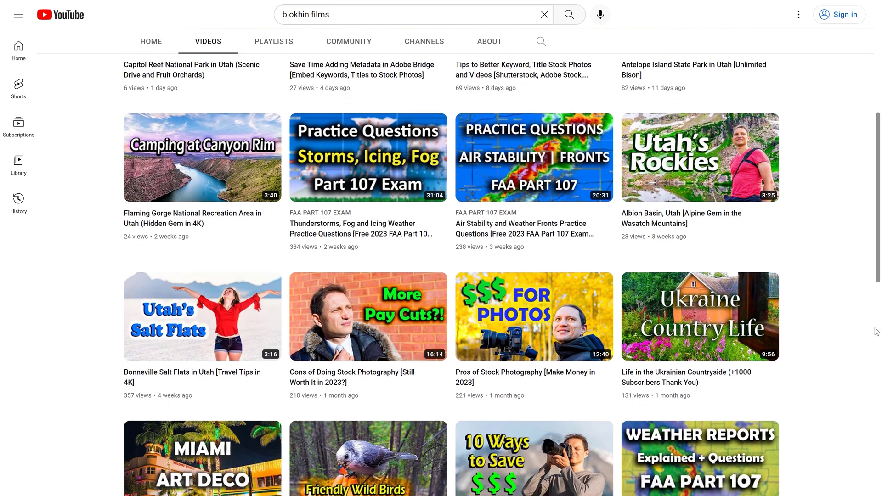